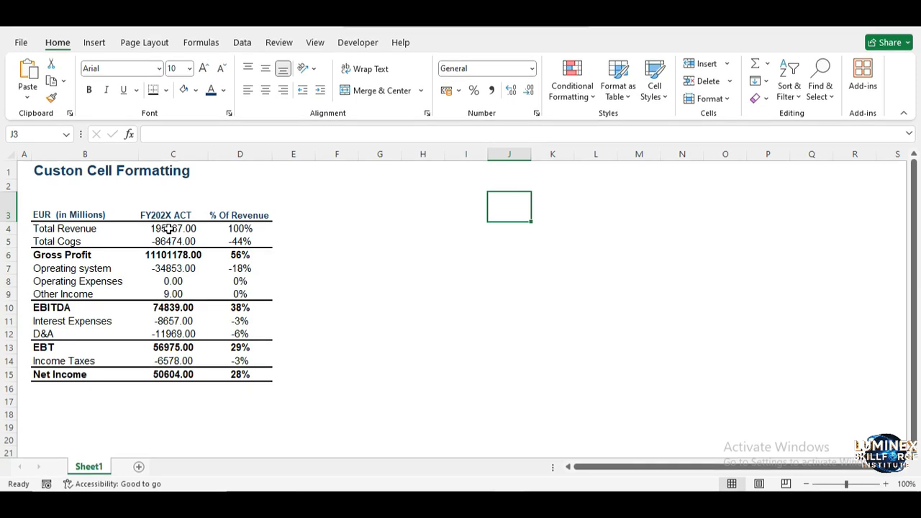
Format the FY202X ACT values in C4:C15 as numbers with a thousands separator and zero decimal places
left_click_drag(168, 229, 177, 374)
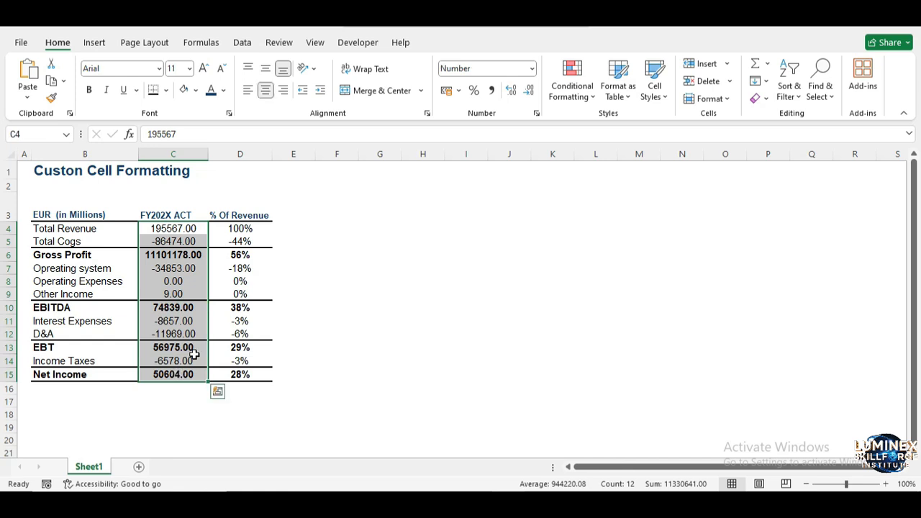
key("ctrl+1")
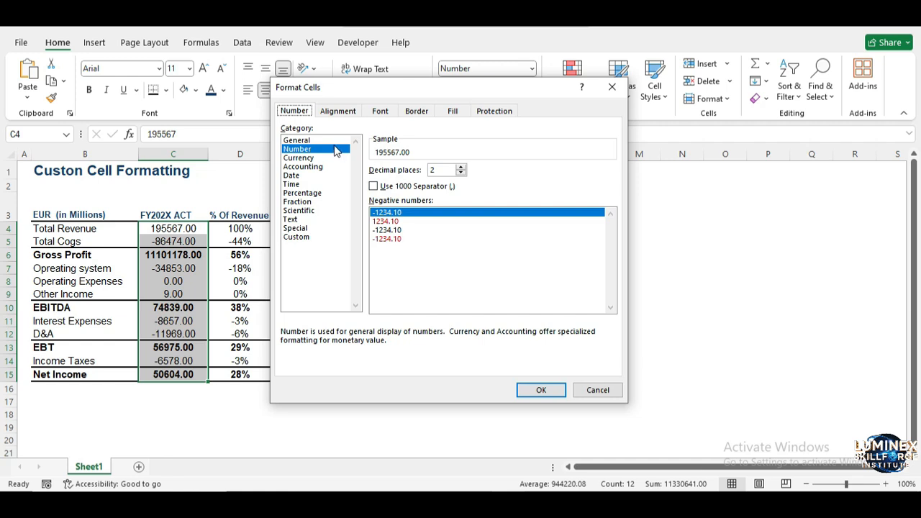
left_click(374, 186)
left_click(461, 174)
left_click(462, 174)
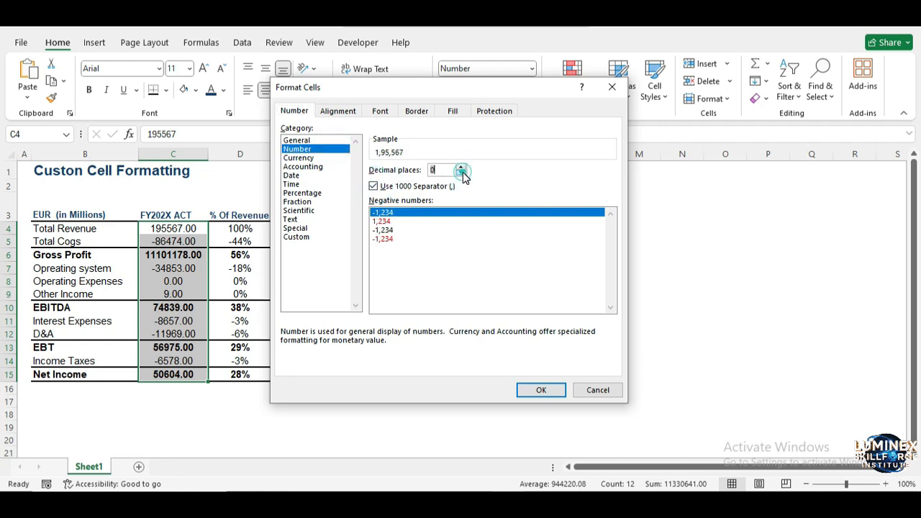
left_click(540, 392)
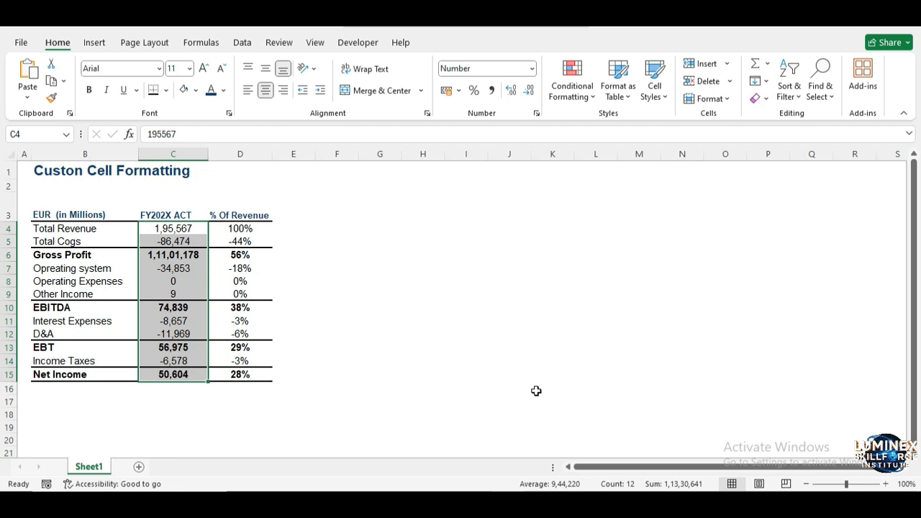
left_click(369, 267)
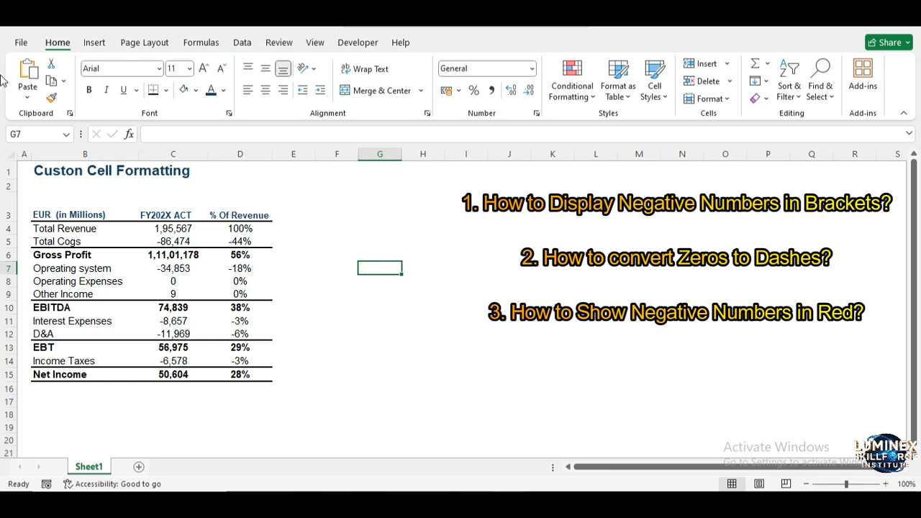
Examine the available custom number format codes for the Total Revenue value in C4, previewing several of them
left_click(53, 213)
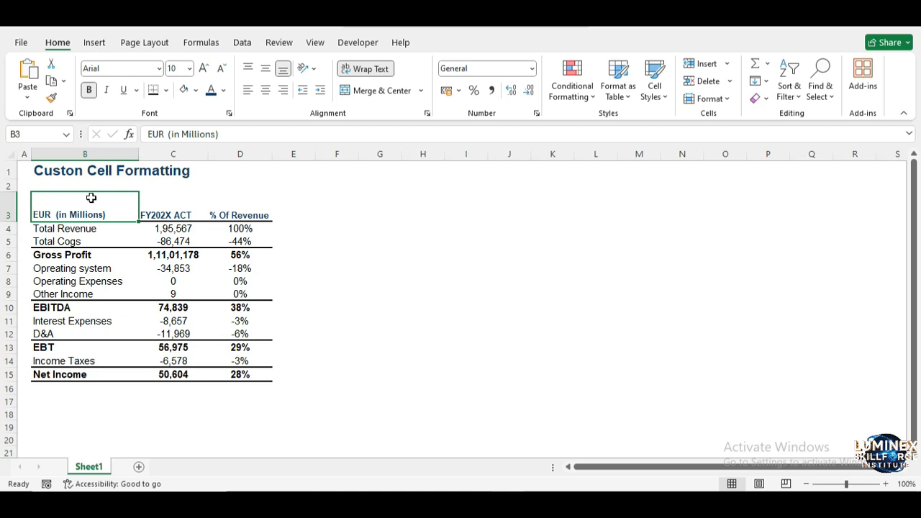
left_click(190, 228)
right_click(188, 235)
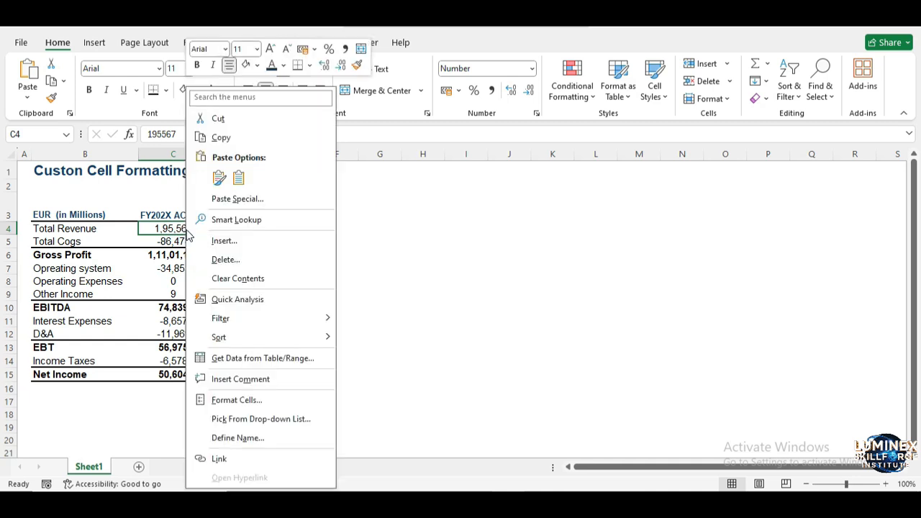
left_click(257, 399)
left_click(127, 320)
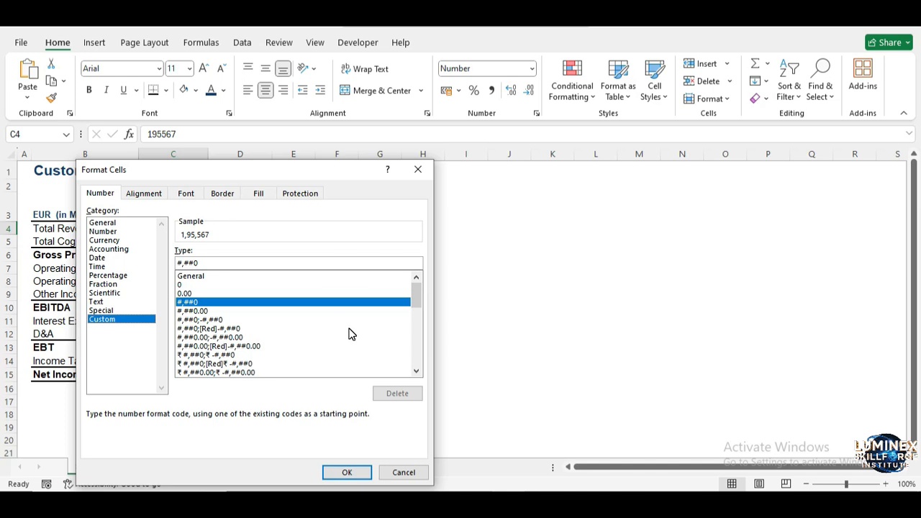
mouse_move(415, 300)
left_mouse_down()
mouse_move(418, 353)
mouse_move(423, 287)
left_mouse_up()
left_click(334, 337)
left_click(321, 347)
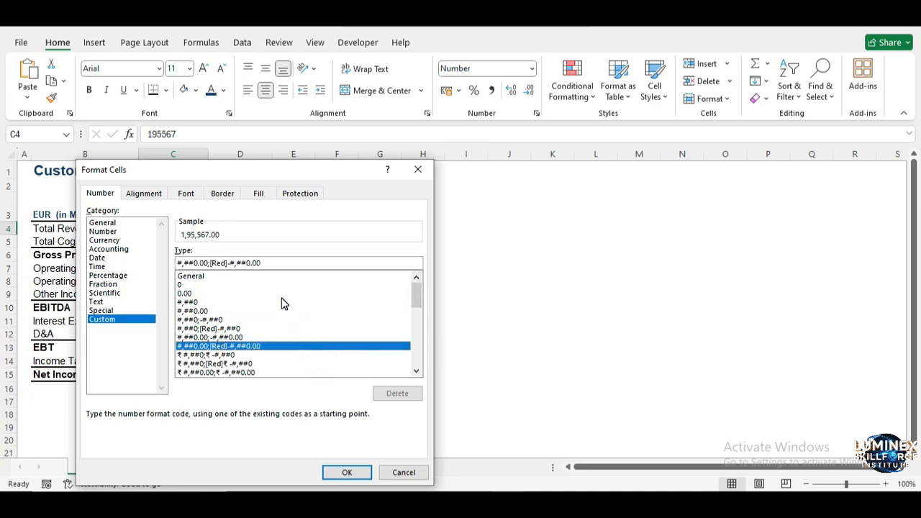
left_click(281, 302)
left_click(278, 294)
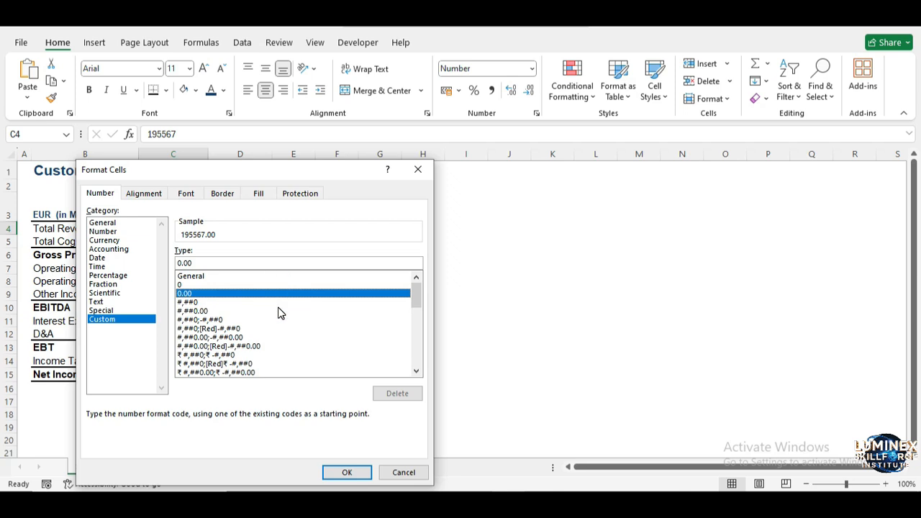
left_click(277, 311)
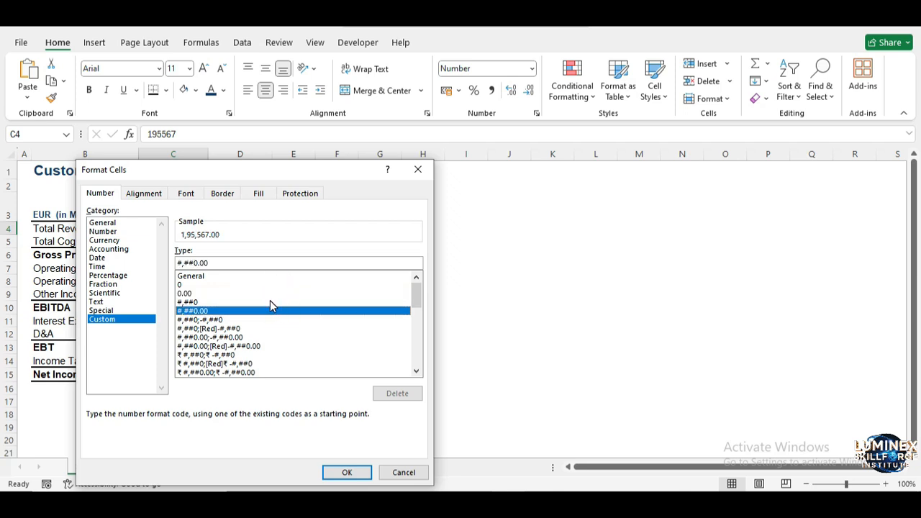
left_click(269, 301)
Replace the format code of the Total Revenue value in C4 with the custom code #########
left_click(253, 264)
key("BackSpace")
key("BackSpace")
key("BackSpace")
key("BackSpace")
key("BackSpace")
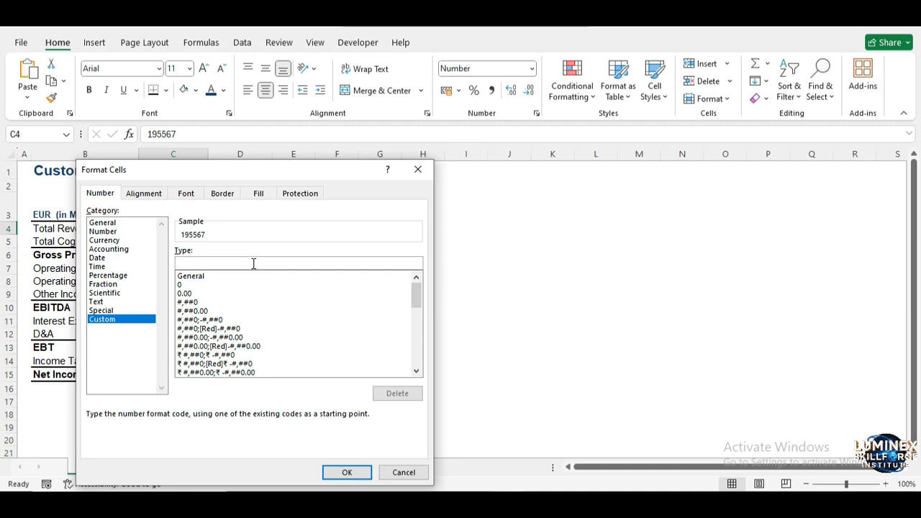
type(";;;")
key("BackSpace")
key("BackSpace")
left_click_drag(246, 171, 494, 79)
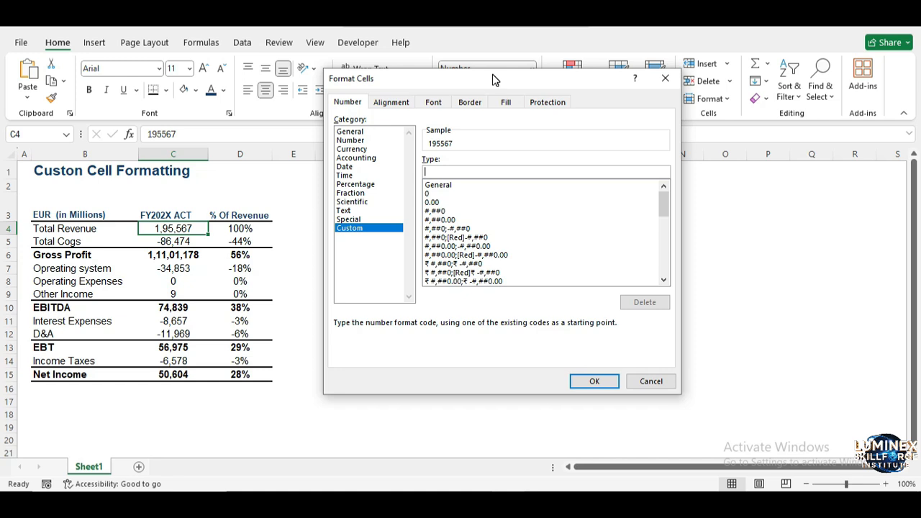
type("#########")
left_click(587, 380)
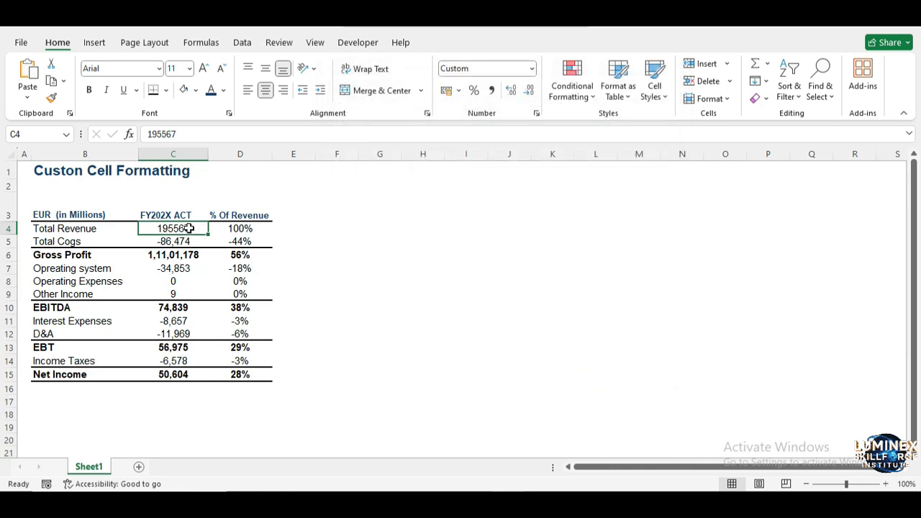
Apply the custom number format 000000000 to the FY202X ACT values in C4:C15
left_click_drag(189, 228, 188, 376)
key("ctrl+1")
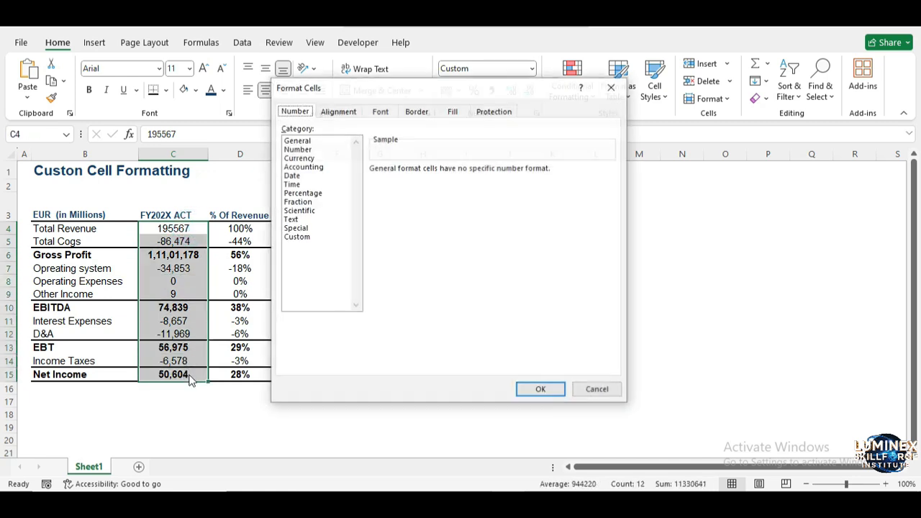
left_click(297, 237)
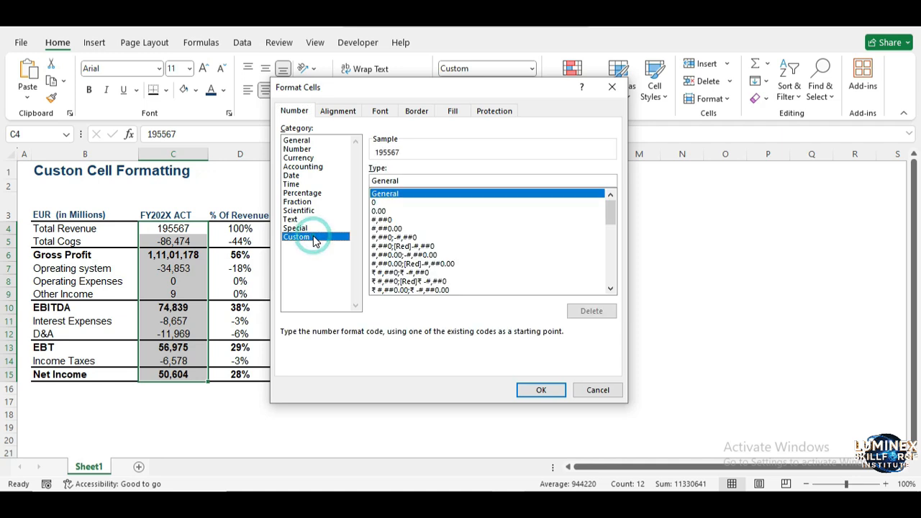
left_click(418, 178)
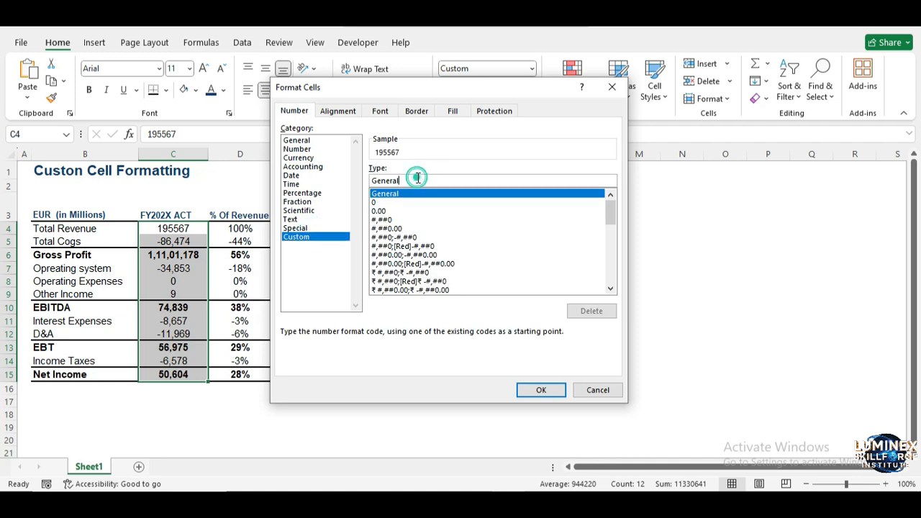
key("BackSpace")
key("BackSpace")
key("BackSpace")
key("BackSpace")
key("BackSpace")
key("BackSpace")
key("BackSpace")
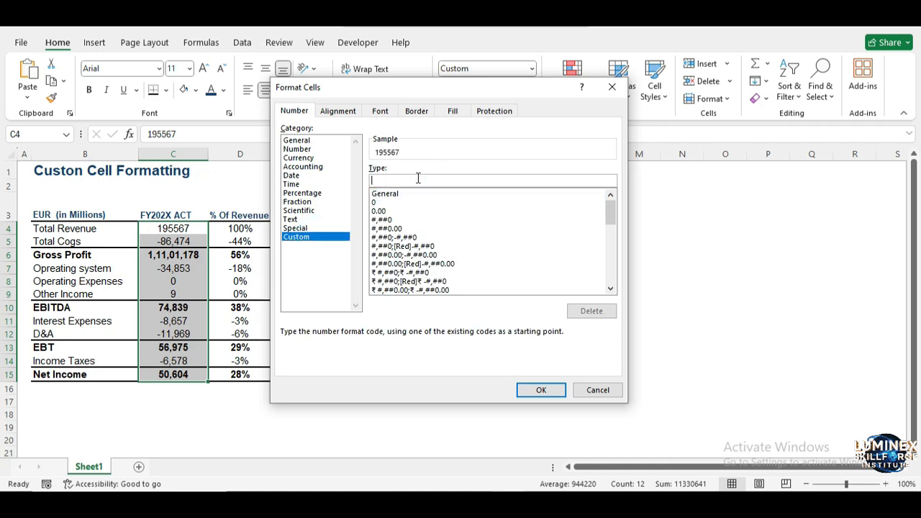
type("000000000")
left_click(539, 390)
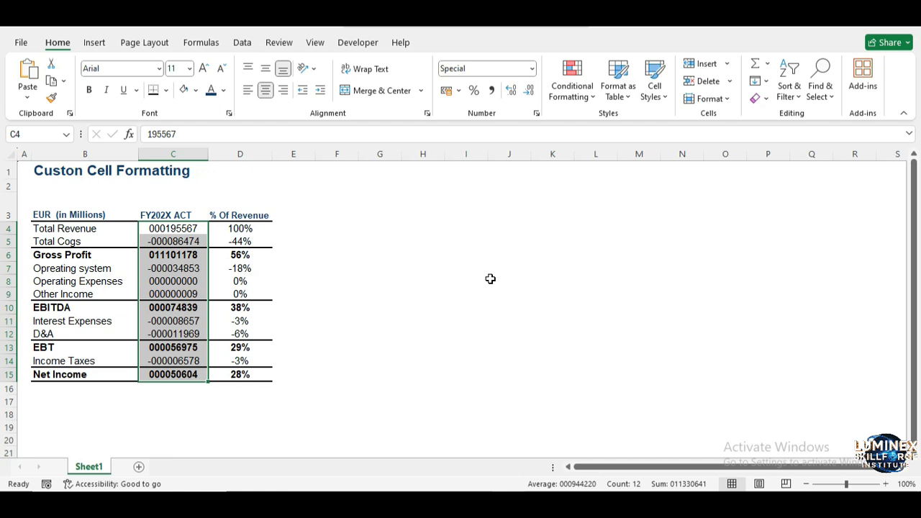
Apply the custom number format ##;(##);-; to C4:C15 to bracket negative values and show zeros as dashes
key("ctrl+1")
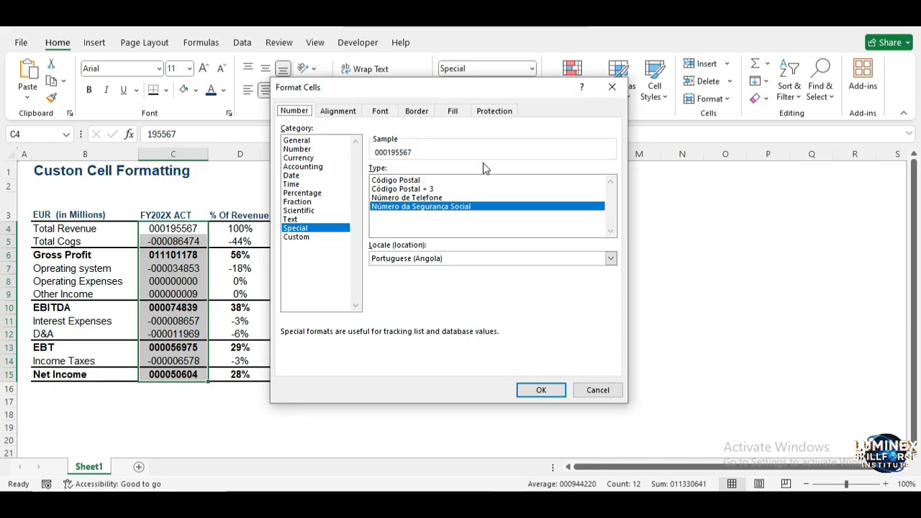
left_click_drag(452, 89, 487, 92)
left_click(333, 241)
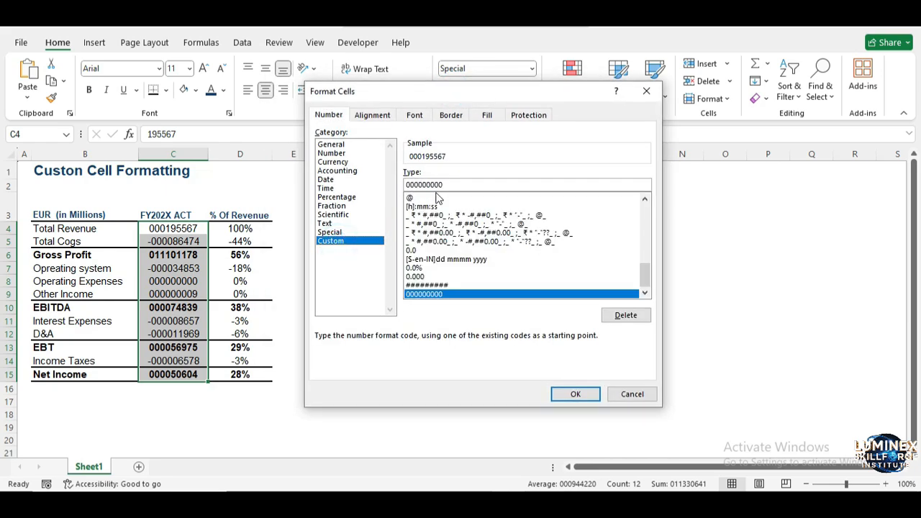
double_click(445, 185)
key("BackSpace")
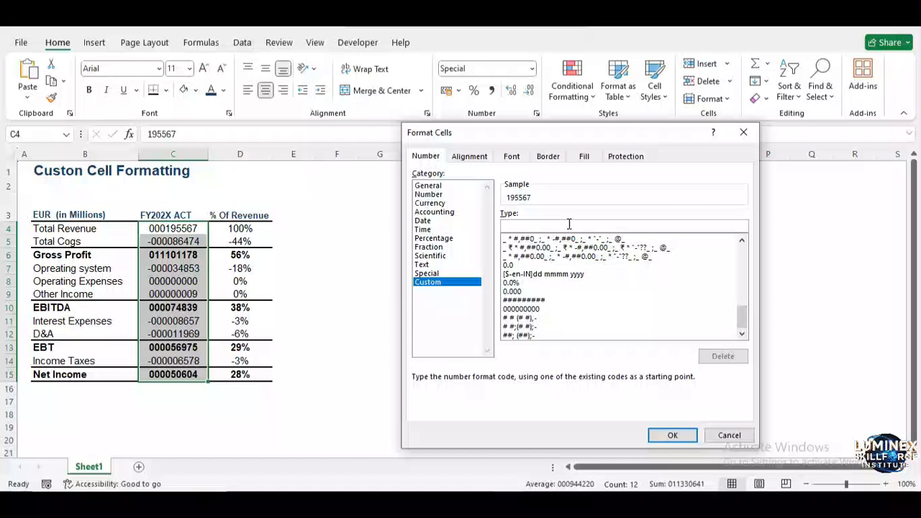
type("#")
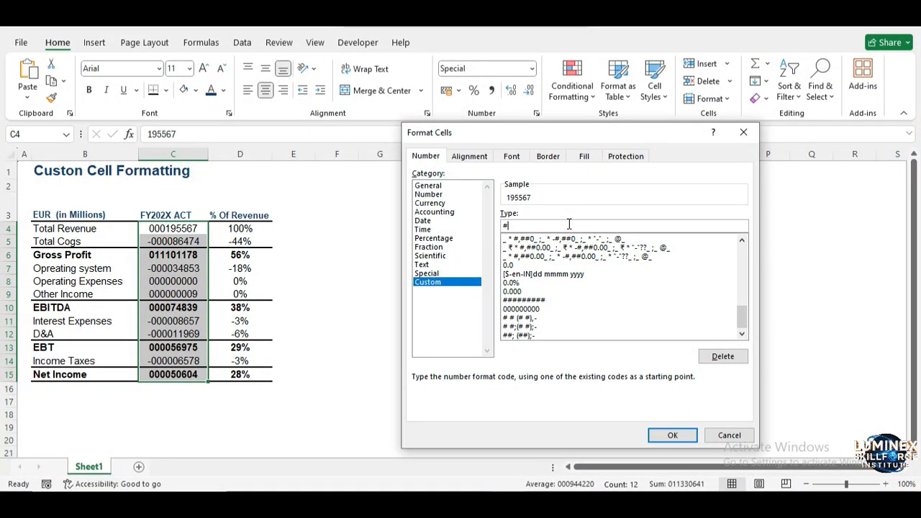
type("#")
type(";")
type("(##)")
type(";-;")
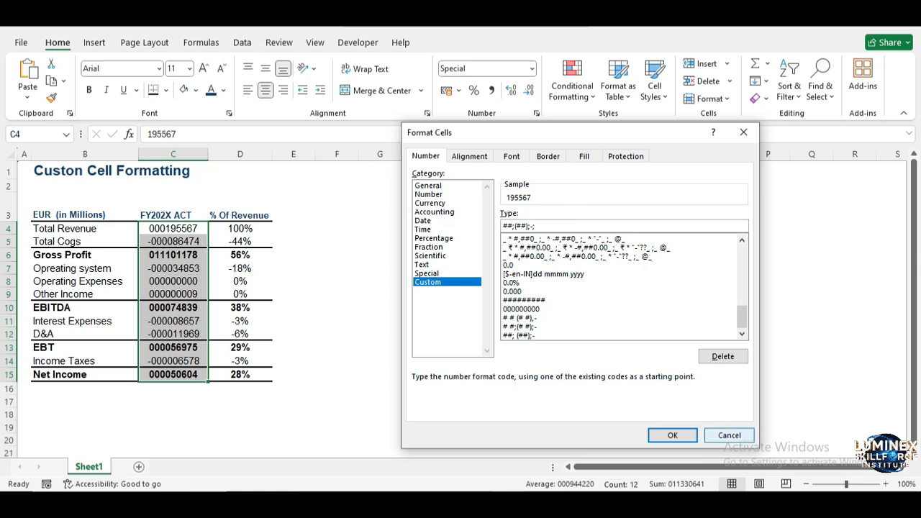
left_click(675, 435)
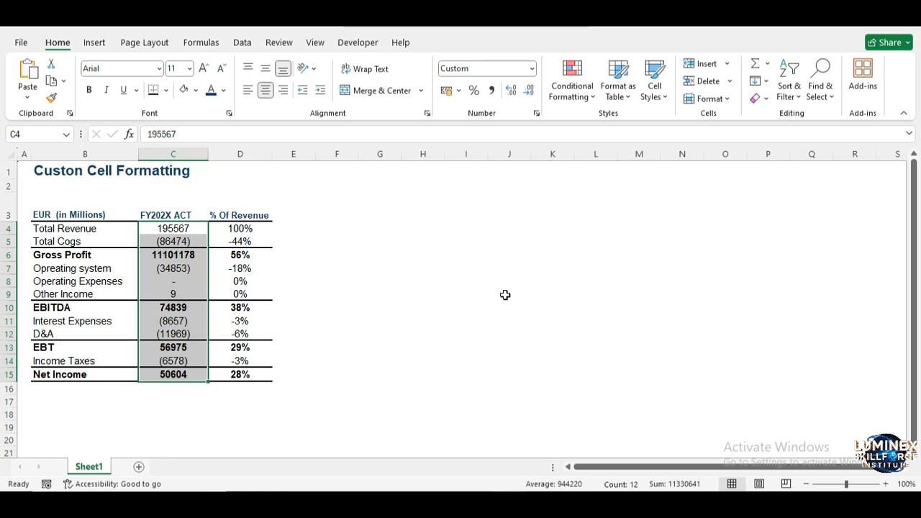
left_click(338, 271)
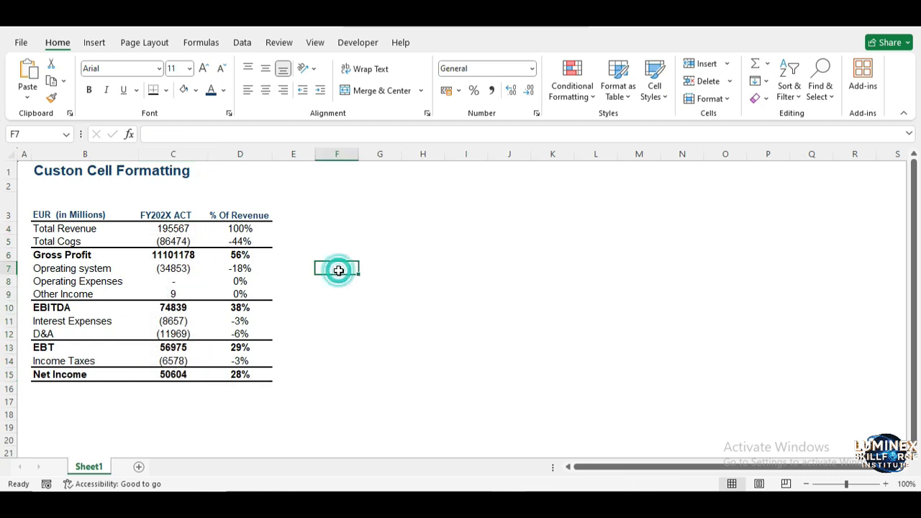
Right-align the FY202X ACT values in C4:C15
left_click_drag(166, 229, 173, 381)
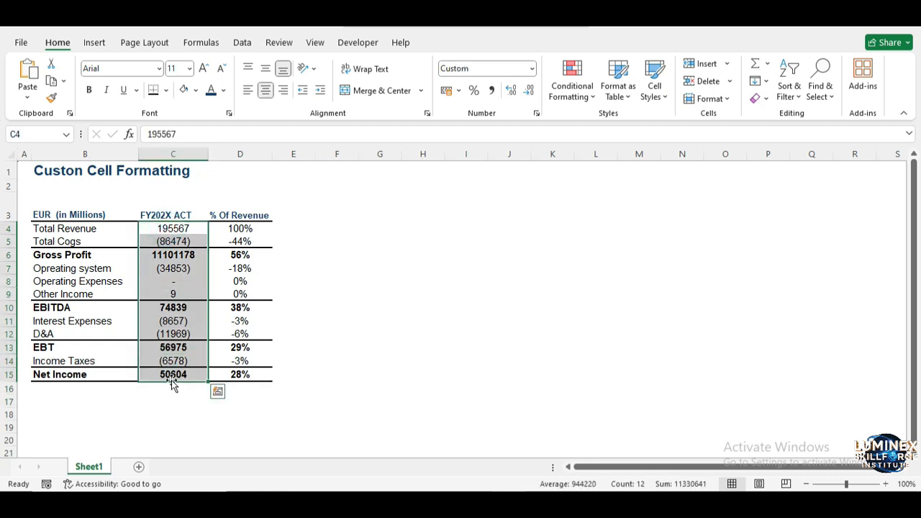
left_click(284, 90)
left_click(426, 247)
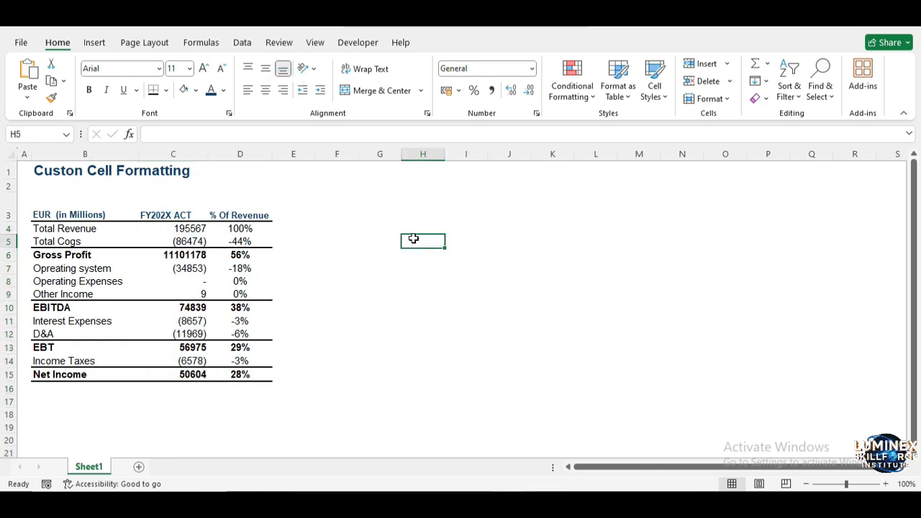
Add [Red] to the negative section of the custom format on C4:C15, making the code ##;[Red](##);-;
left_click(164, 228)
left_click_drag(164, 235, 184, 374)
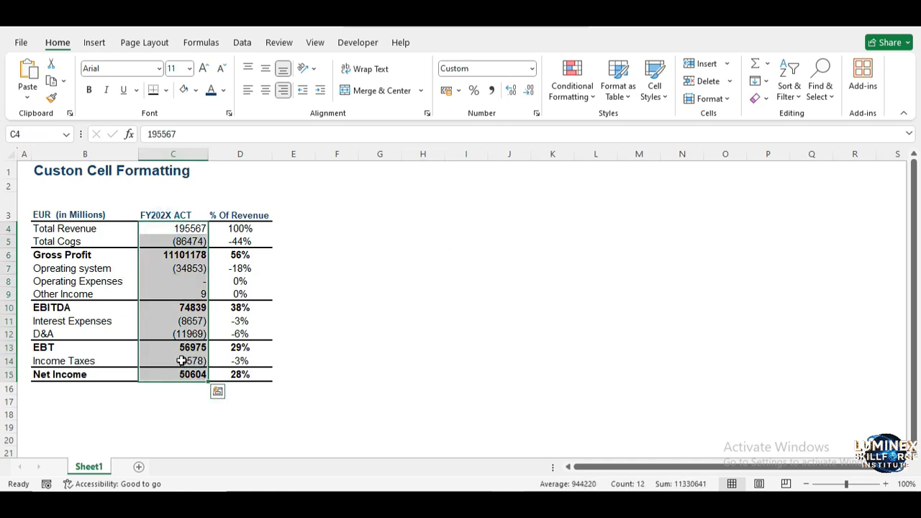
key("ctrl+1")
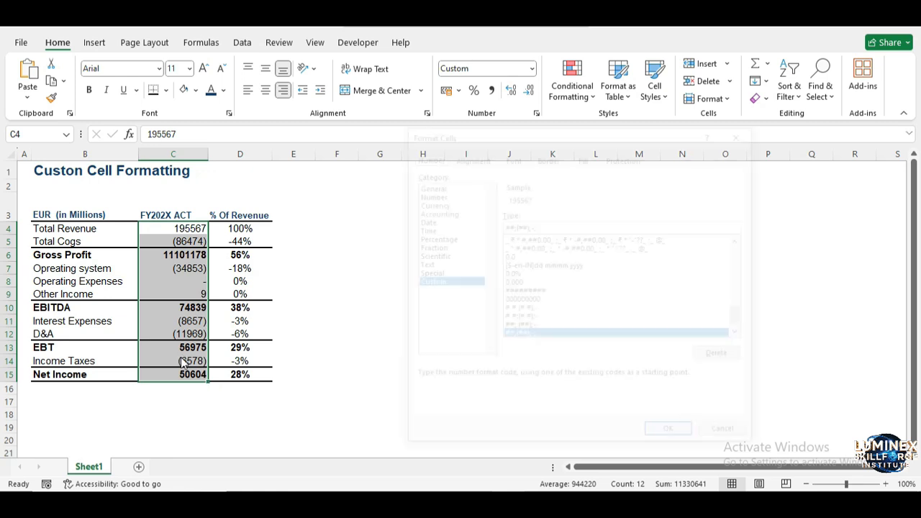
left_click(516, 226)
type("[Red")
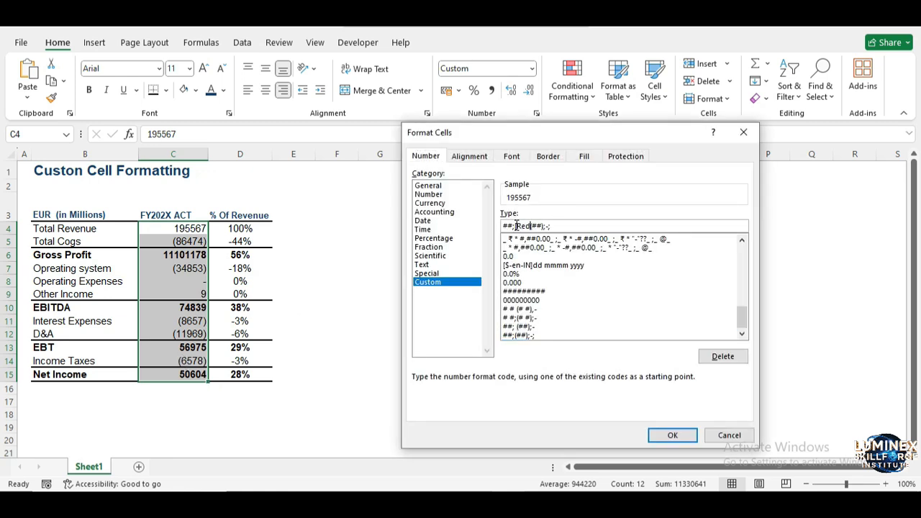
type("]")
left_click(665, 436)
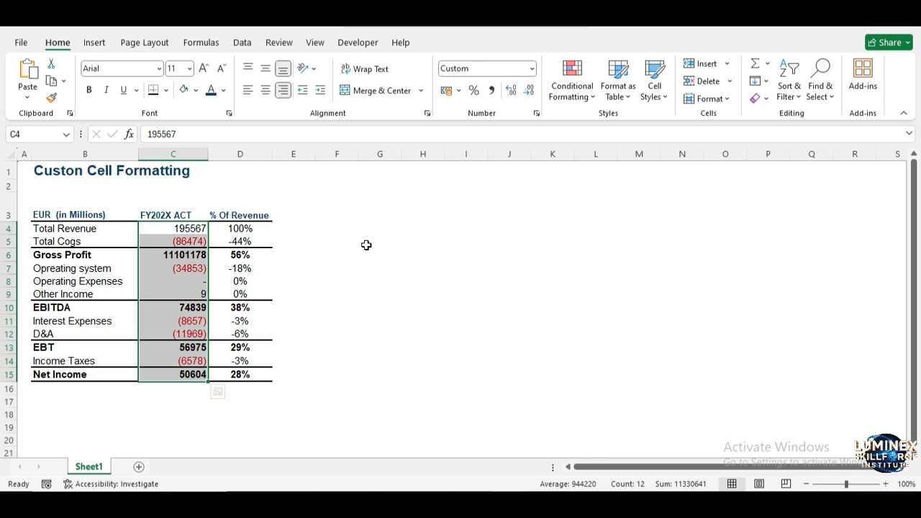
left_click(367, 244)
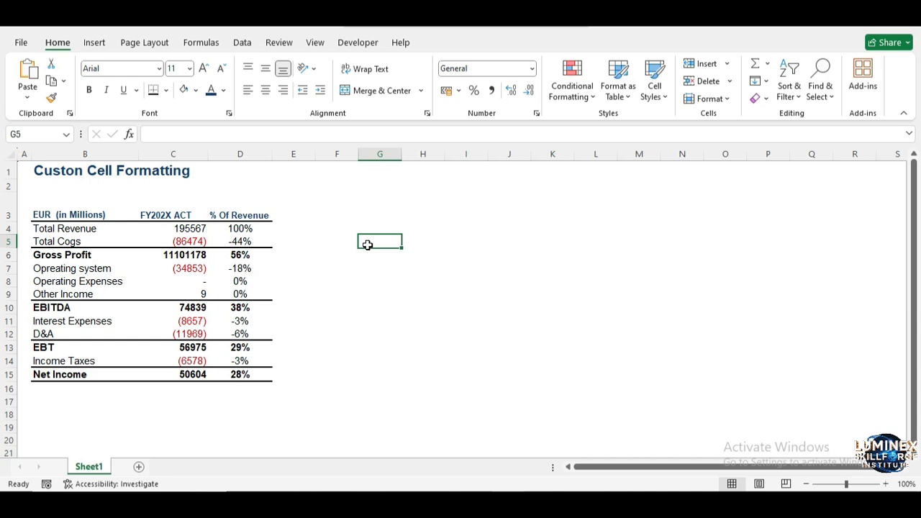
Select the FY202X ACT values in C4:C15
left_click_drag(200, 227, 207, 374)
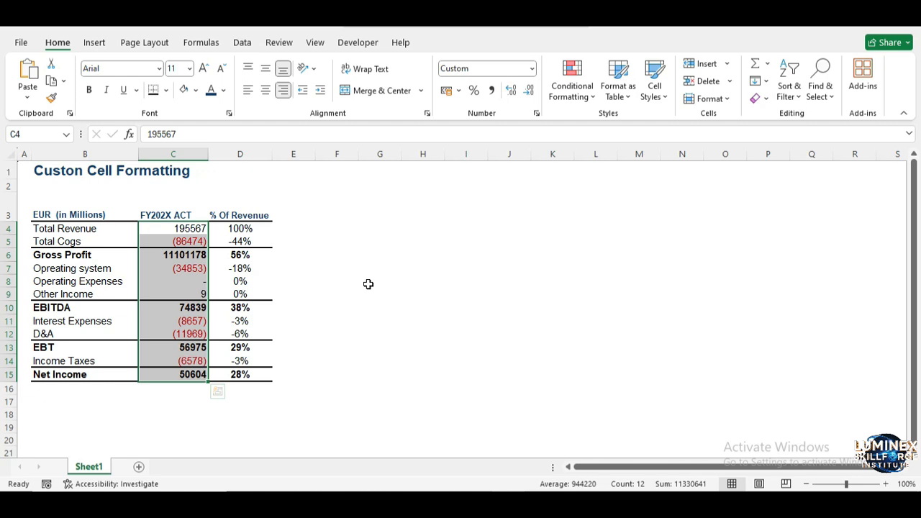